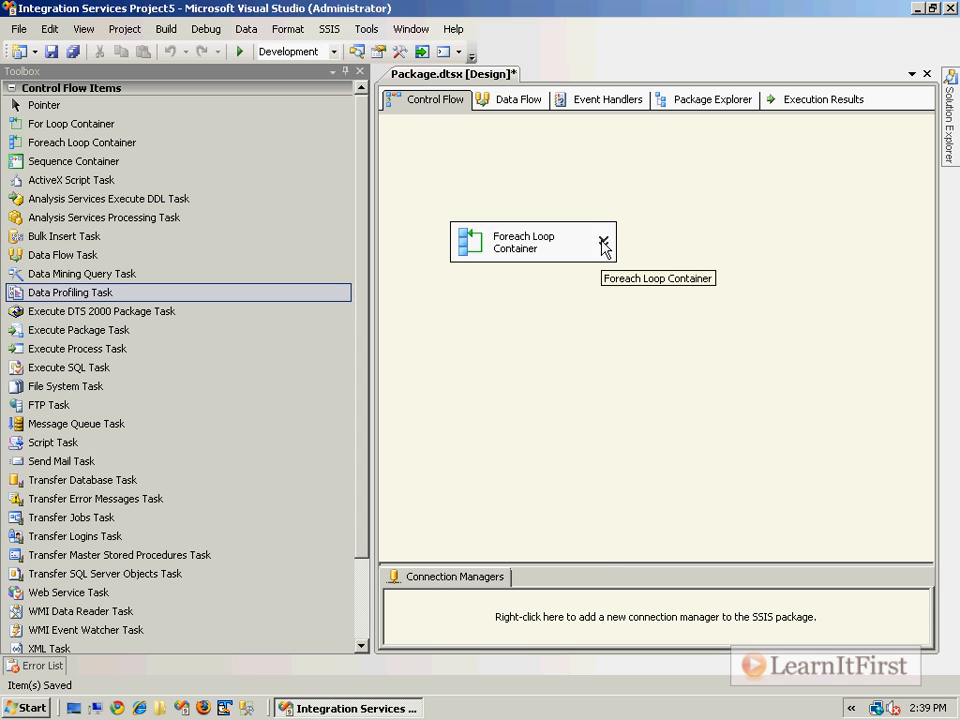
# - Add an annotation above the Foreach Loop Container reading "This Foreach Loop will do X, Y, and Z"
pyautogui.rightClick(432, 187)
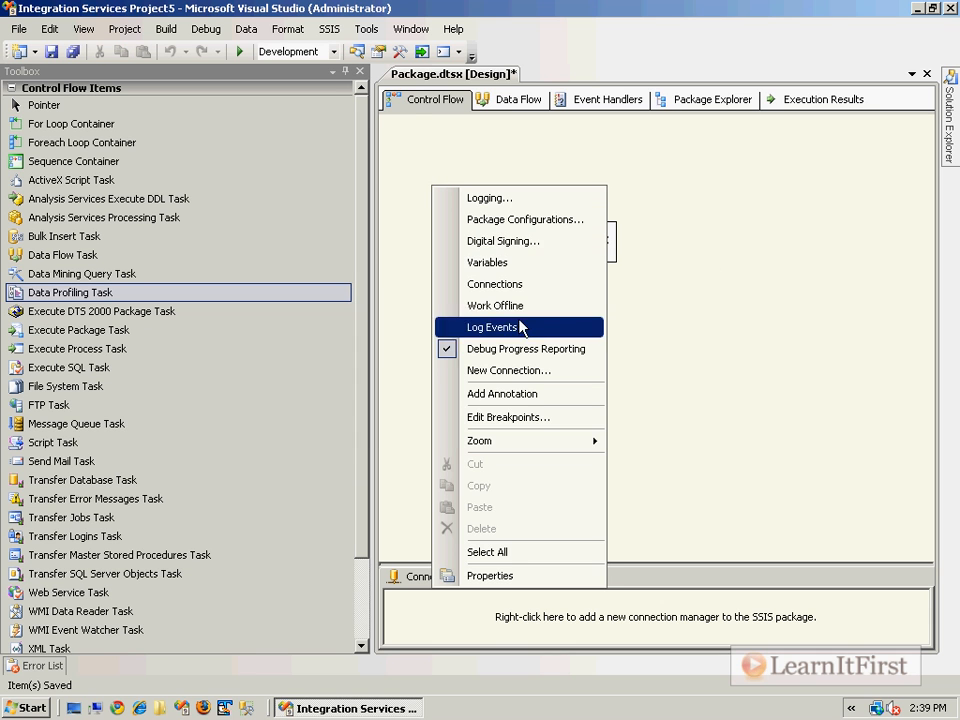
pyautogui.click(662, 315)
pyautogui.rightClick(441, 164)
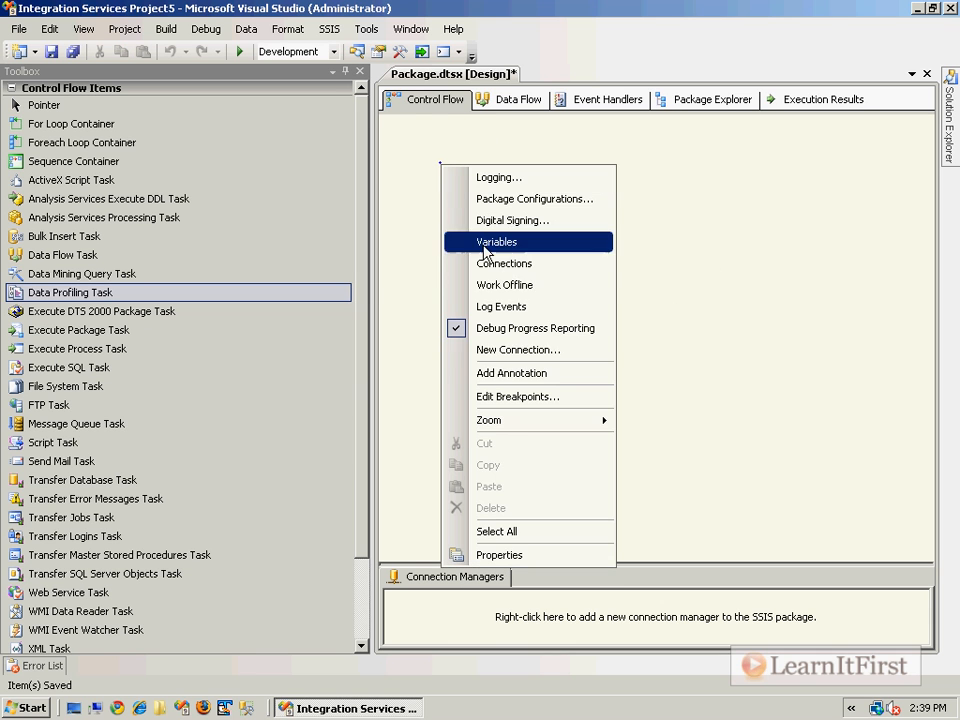
pyautogui.click(510, 373)
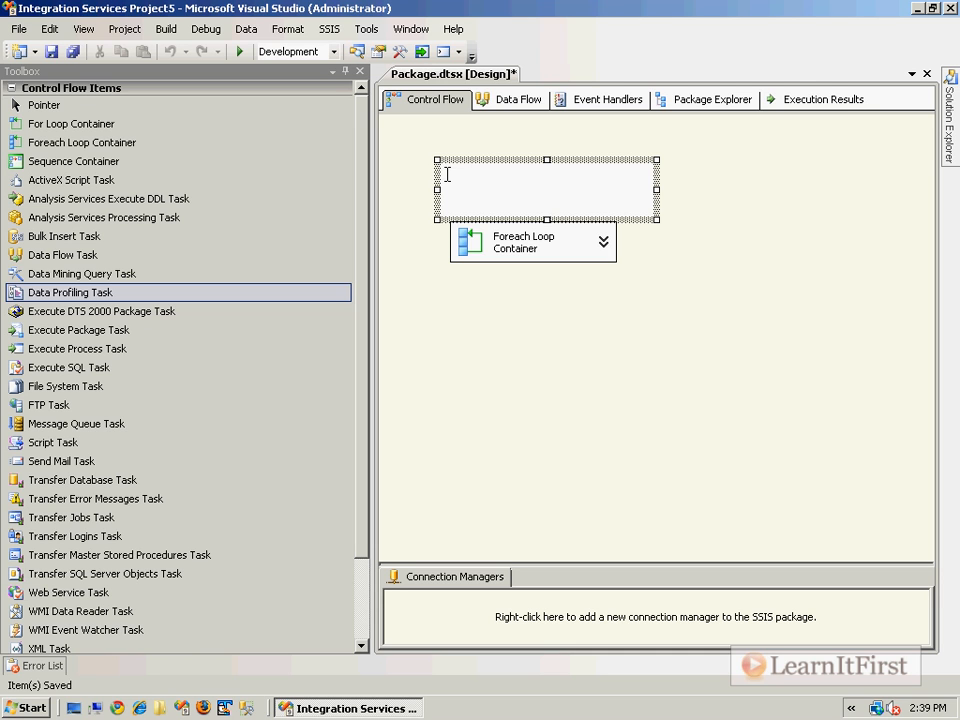
pyautogui.write('This i')
pyautogui.write('oreeach Loop will do ')
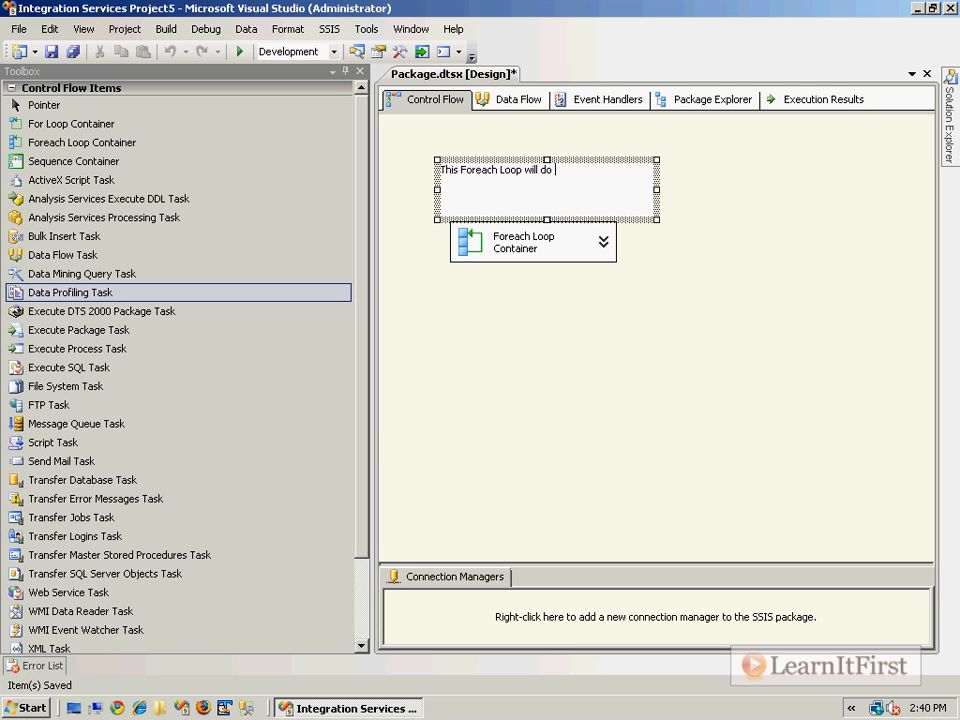
pyautogui.write('X, Y, and Z')
pyautogui.click(760, 285)
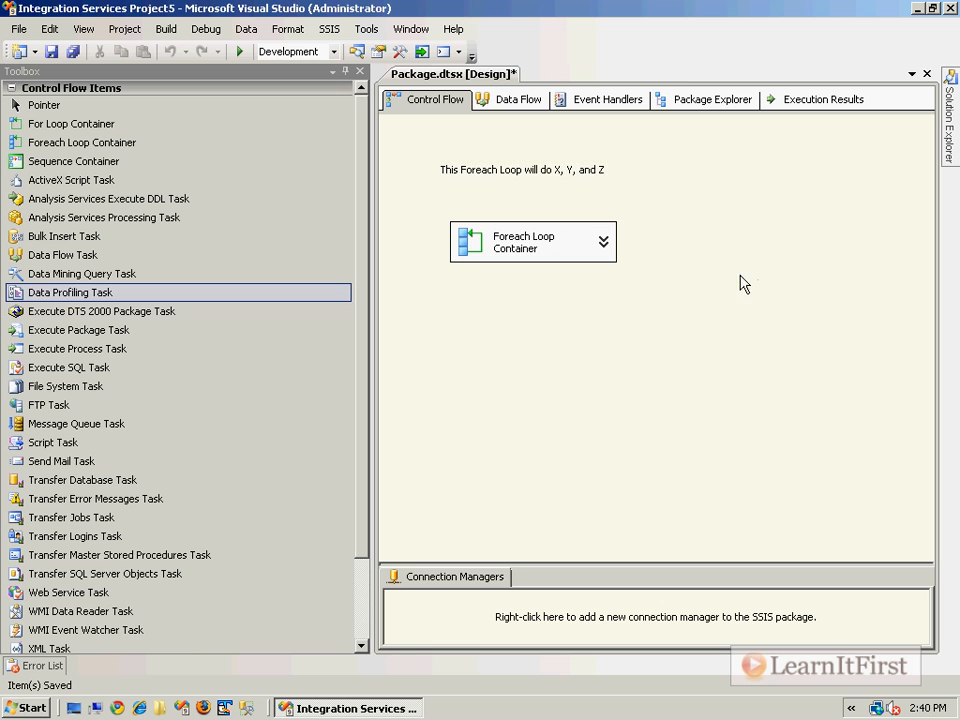
# - Shorten the annotation box from below so that it clears the Foreach Loop Container
pyautogui.click(560, 170)
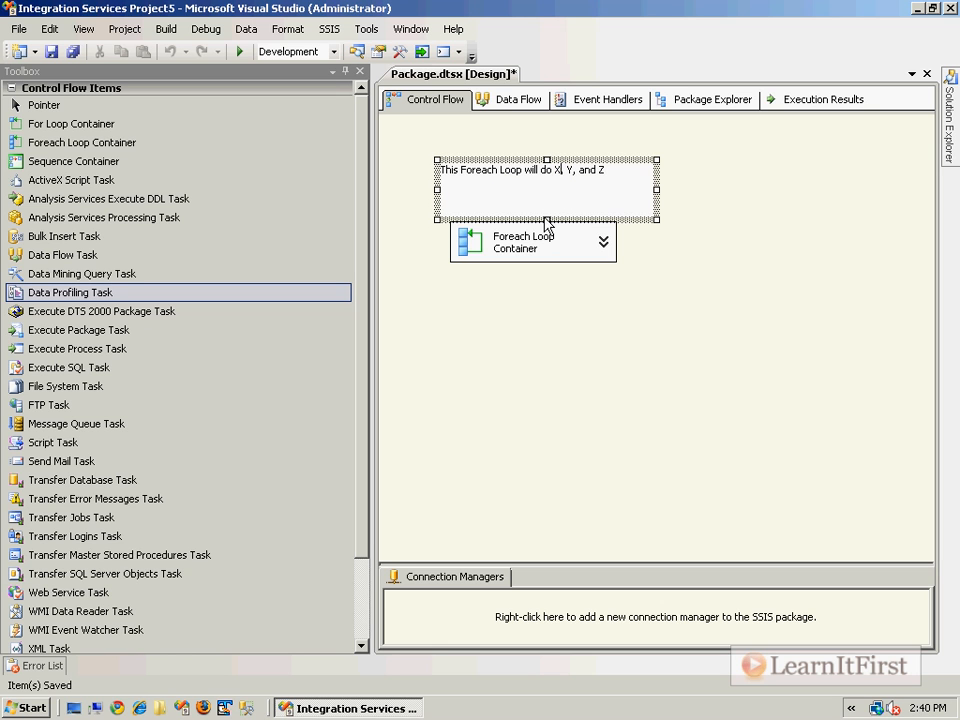
pyautogui.moveTo(545, 219); pyautogui.dragTo(553, 190)
pyautogui.click(529, 250)
pyautogui.click(544, 243)
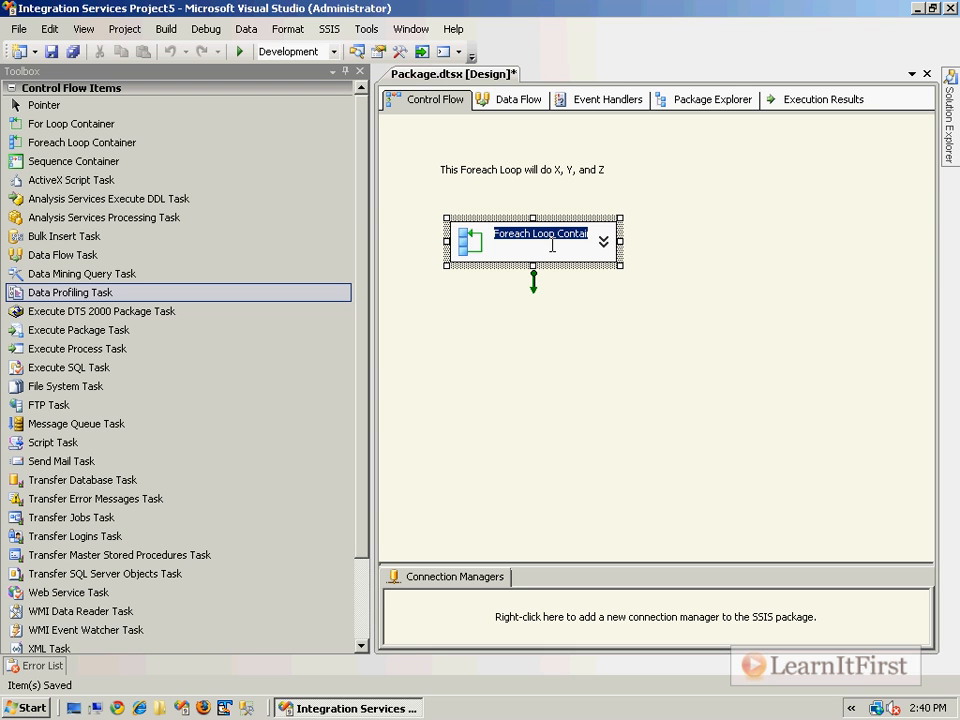
pyautogui.click(752, 182)
# - Clear the text of the annotation
pyautogui.click(574, 168)
pyautogui.click(607, 170)
pyautogui.hotkey('shift', 'Home')
pyautogui.press('Delete')
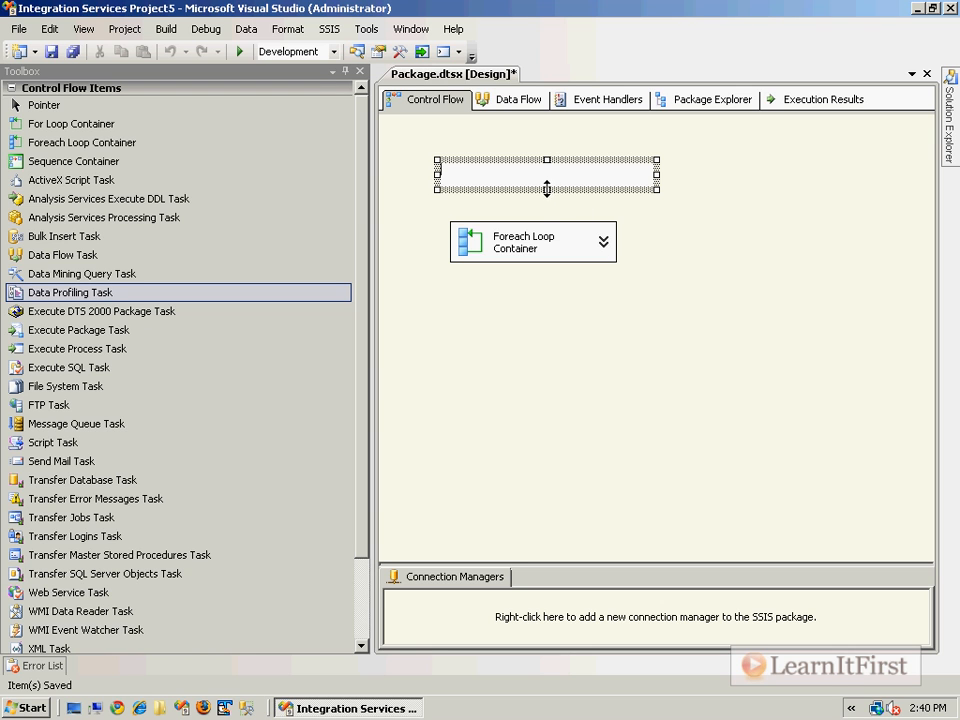
# - Make the annotation box taller and add the indented lines "- A", "- B" and "- C" below its sentence
pyautogui.moveTo(548, 189); pyautogui.dragTo(549, 216)
pyautogui.hotkey('ctrl', 'Return')
pyautogui.write('- A')
pyautogui.hotkey('ctrl', 'Return')
pyautogui.write('- B   ')
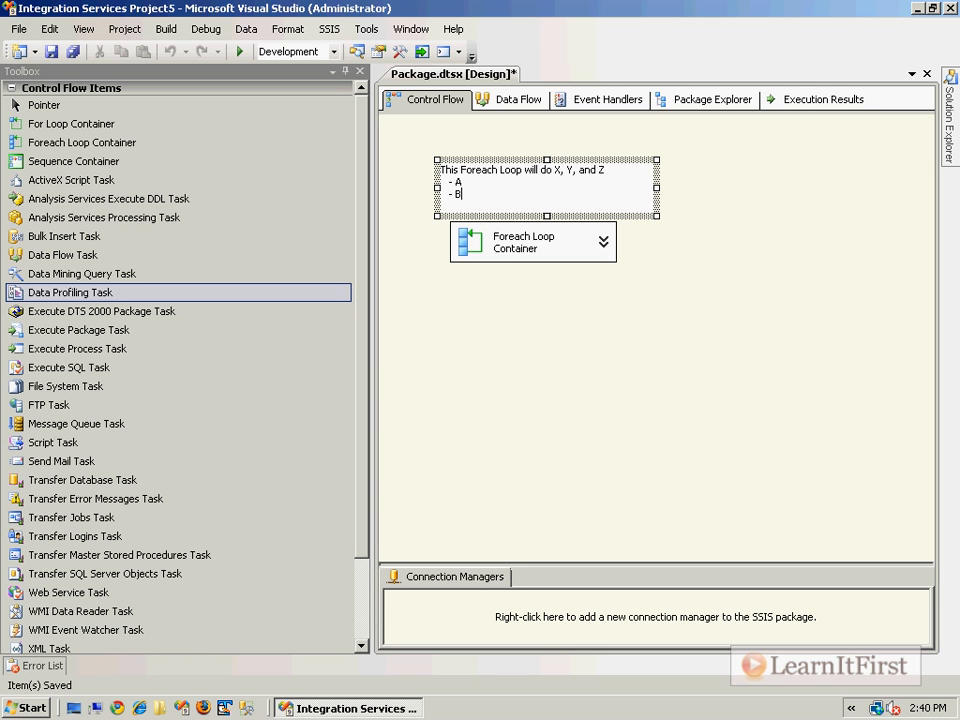
pyautogui.write('- C')
pyautogui.click(514, 182)
pyautogui.click(791, 216)
# - Set the annotation's font to Trebuchet MS, size 11, in purple
pyautogui.rightClick(529, 188)
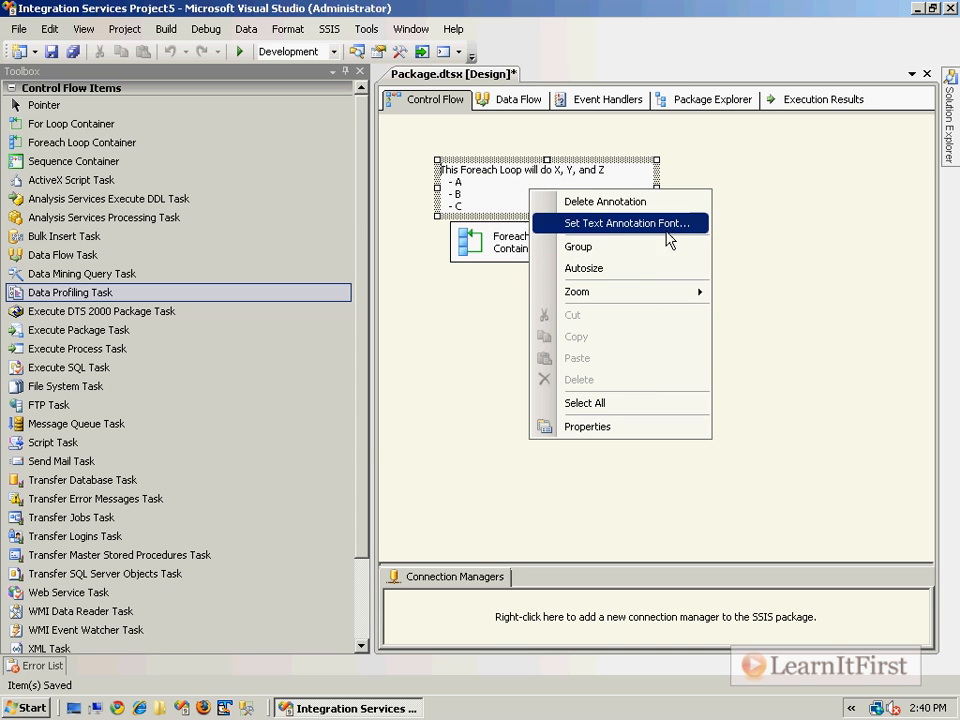
pyautogui.click(626, 223)
pyautogui.click(345, 233)
pyautogui.click(361, 249)
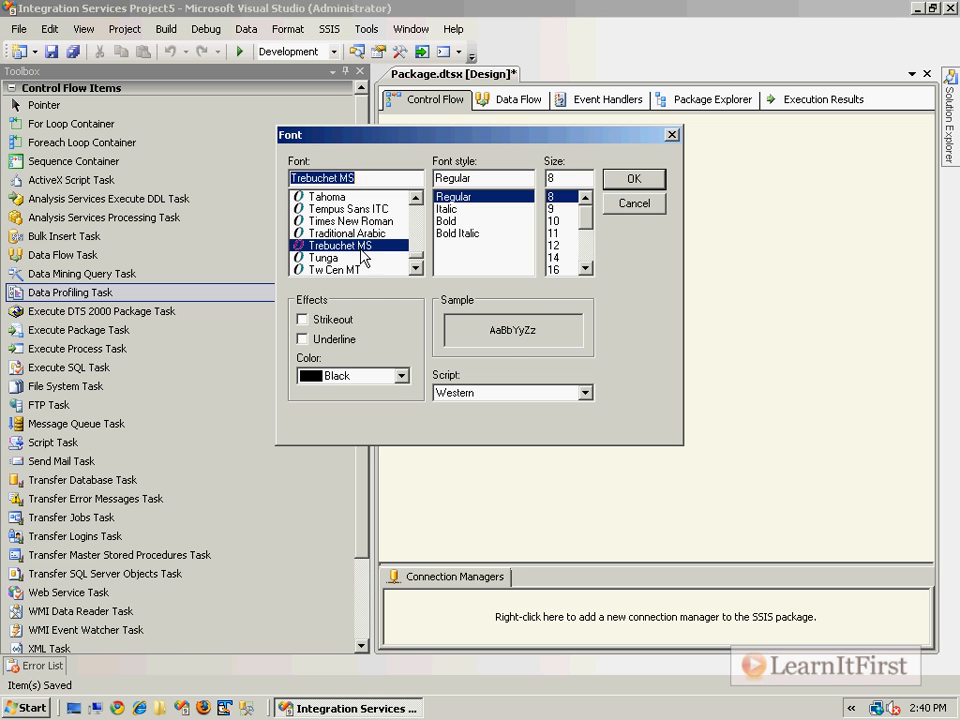
pyautogui.click(401, 376)
pyautogui.click(332, 454)
pyautogui.click(553, 233)
pyautogui.click(634, 179)
# - Move the Foreach Loop Container lower and stretch the annotation box downward to fit all of its lines
pyautogui.moveTo(545, 241)
pyautogui.mouseDown()
pyautogui.moveTo(542, 279)
pyautogui.moveTo(551, 279)
pyautogui.mouseUp()
pyautogui.click(540, 214)
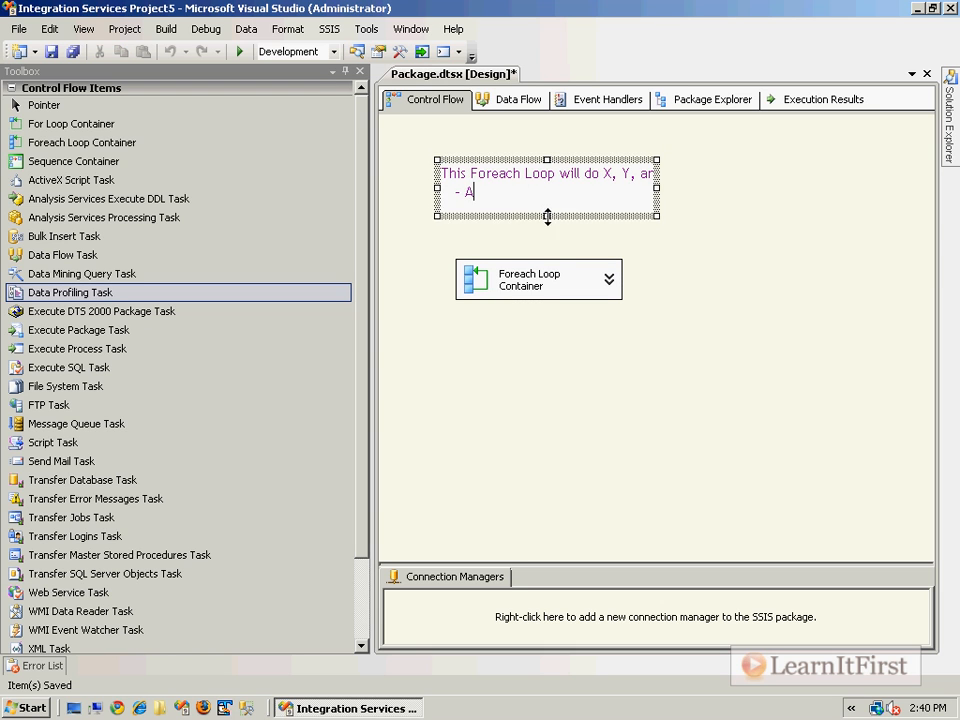
pyautogui.moveTo(547, 216); pyautogui.dragTo(553, 252)
pyautogui.click(769, 277)
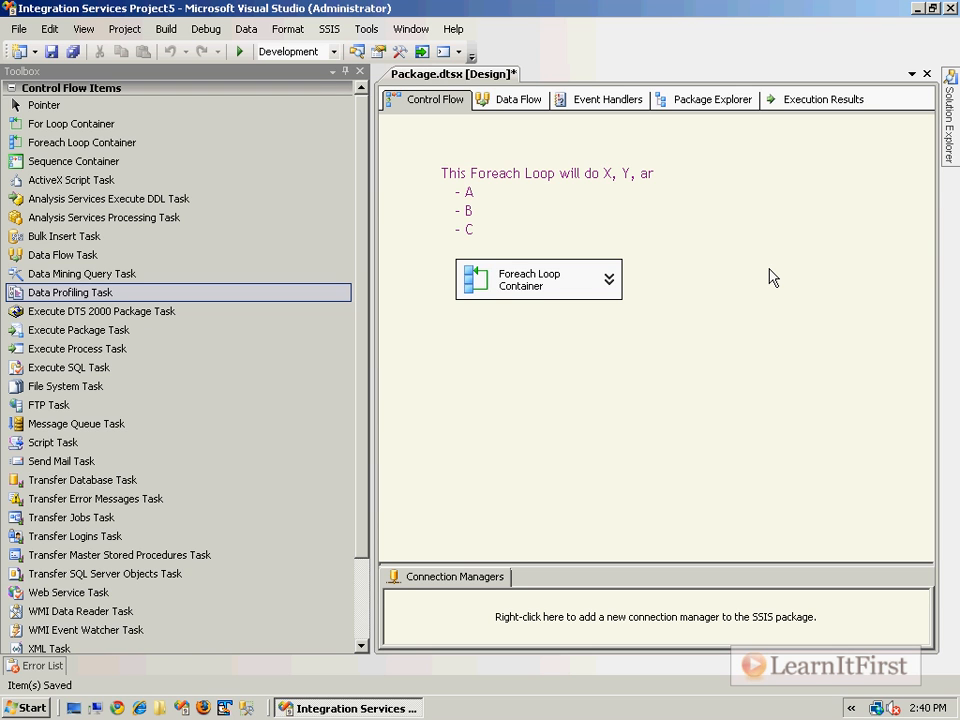
pyautogui.click(472, 192)
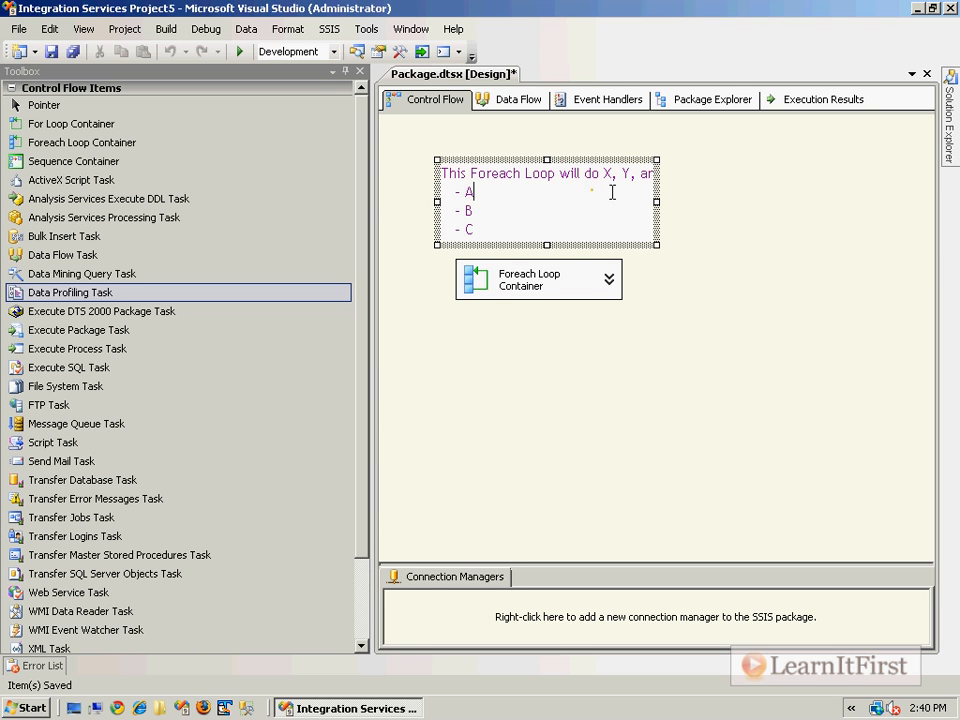
pyautogui.moveTo(547, 248)
pyautogui.mouseDown()
pyautogui.moveTo(563, 216)
pyautogui.moveTo(555, 202)
pyautogui.moveTo(549, 253)
pyautogui.mouseUp()
pyautogui.click(551, 281)
pyautogui.click(563, 194)
pyautogui.click(660, 297)
# - Group the annotation with the Foreach Loop Container and move the group slightly down and to the right
pyautogui.moveTo(683, 377); pyautogui.dragTo(452, 155)
pyautogui.rightClick(499, 164)
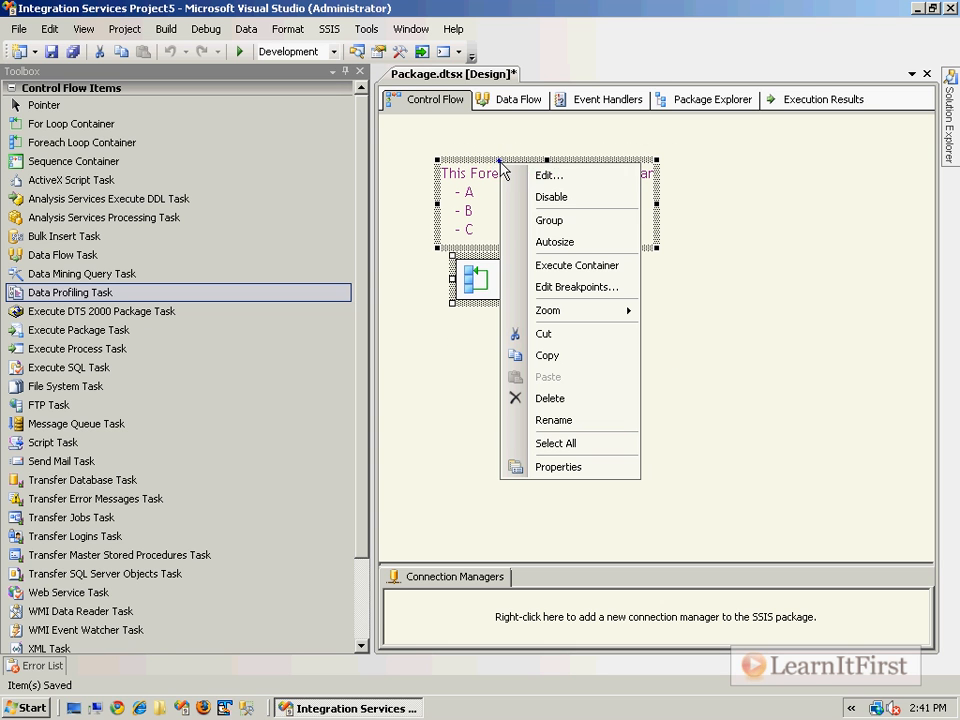
pyautogui.click(586, 233)
pyautogui.moveTo(456, 141)
pyautogui.mouseDown()
pyautogui.moveTo(478, 233)
pyautogui.moveTo(695, 177)
pyautogui.moveTo(541, 182)
pyautogui.moveTo(511, 205)
pyautogui.mouseUp()
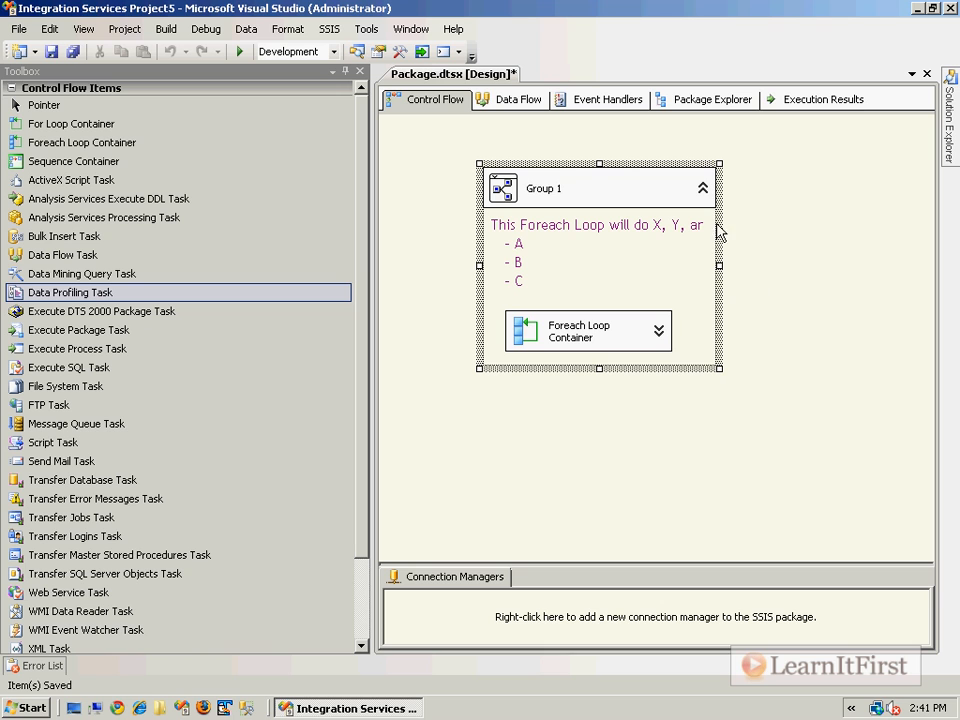
# - Rename the group as "Foreach Loop - Does X, Y, Z"
pyautogui.click(541, 188)
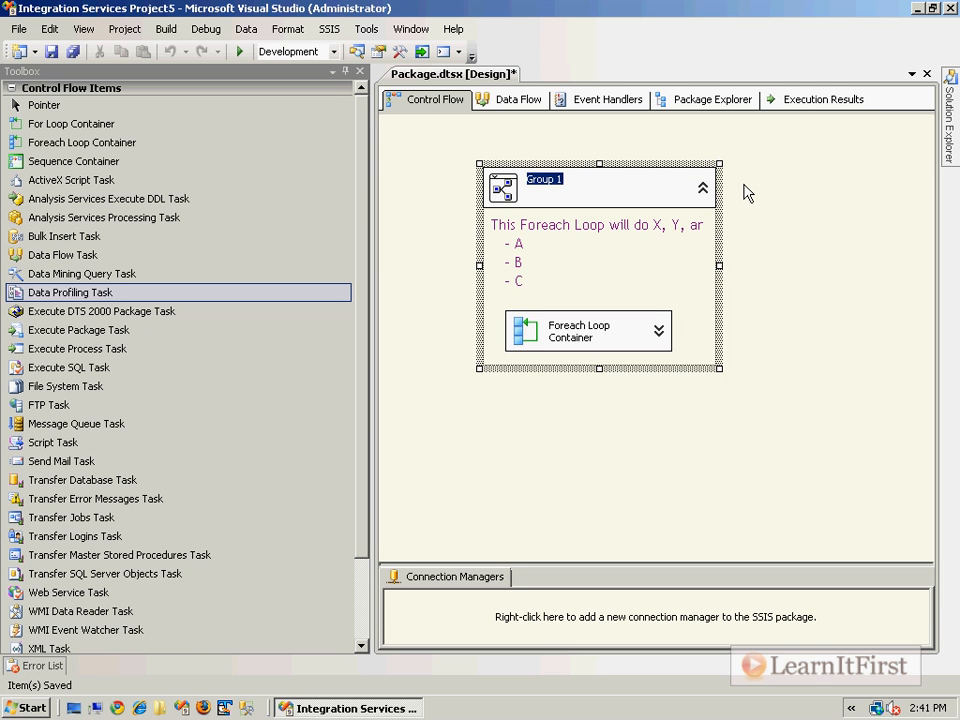
pyautogui.write('Foreach Loop - Does X, Y')
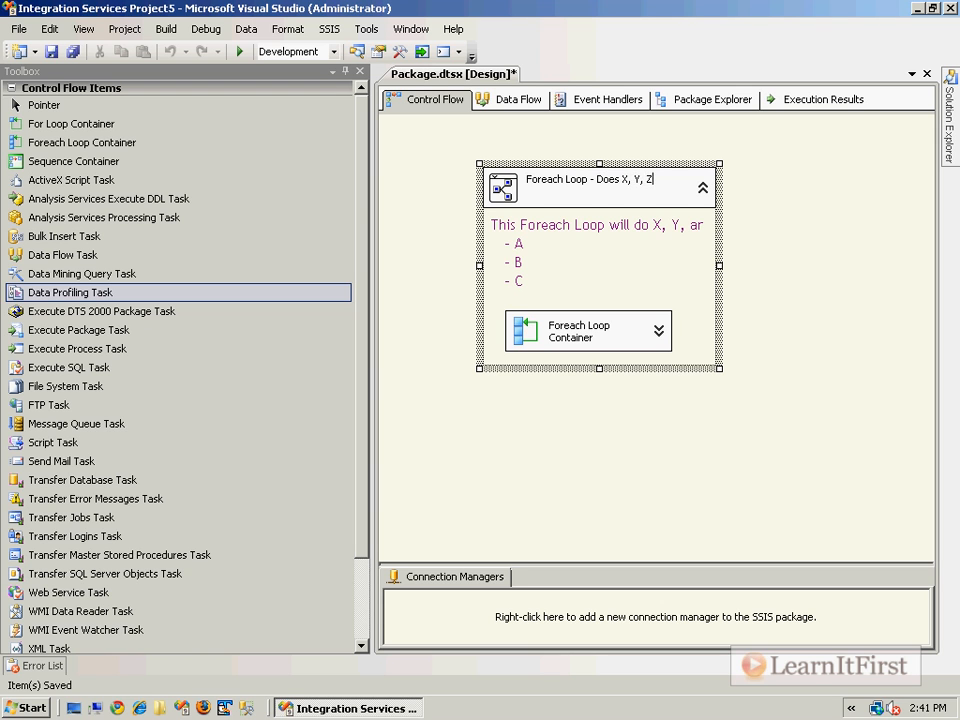
pyautogui.write(', Z')
# - Collapse the group and move it down and to the left on the design surface
pyautogui.click(703, 187)
pyautogui.moveTo(542, 197); pyautogui.dragTo(486, 268)
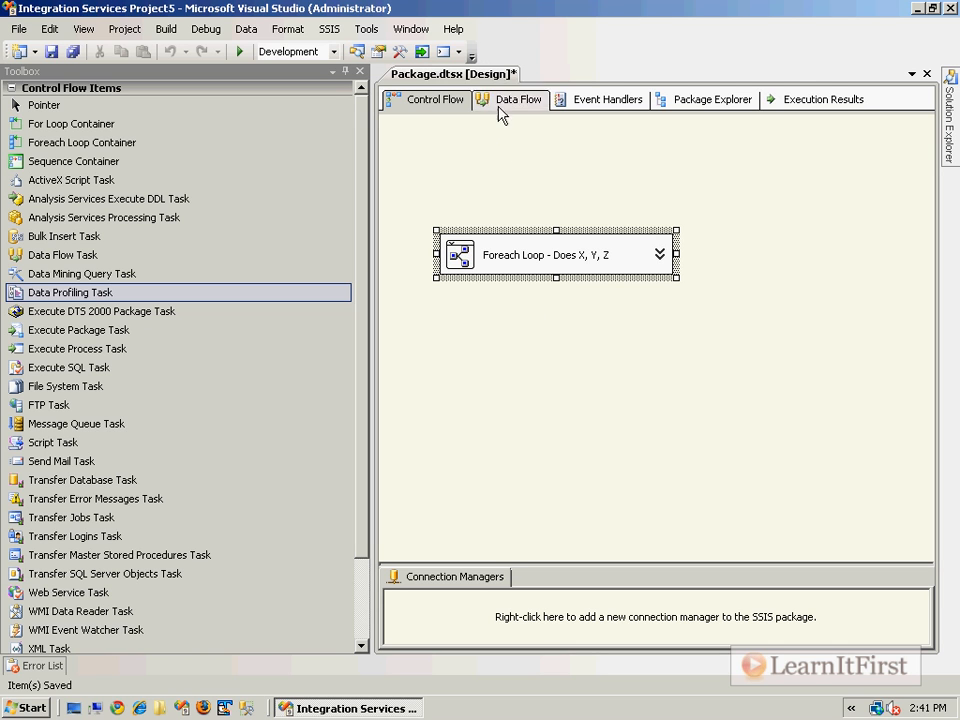
pyautogui.click(508, 150)
# - Add an Execute Package Task and an FTP Task to the control flow below the group
pyautogui.moveTo(103, 330); pyautogui.dragTo(643, 386)
pyautogui.moveTo(50, 405); pyautogui.dragTo(531, 471)
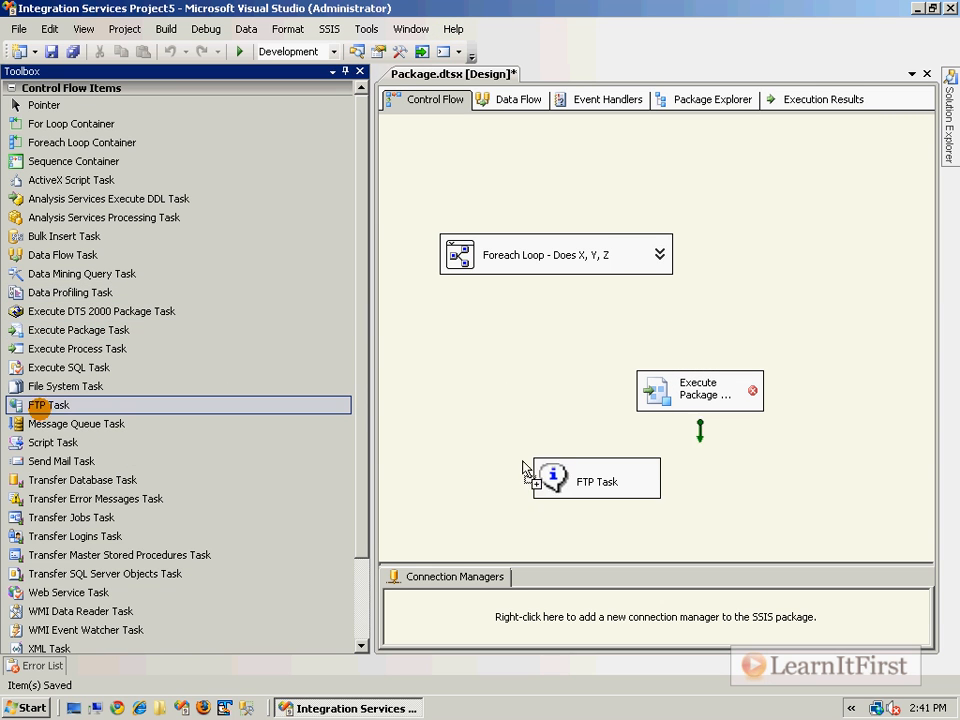
pyautogui.click(459, 379)
pyautogui.click(545, 262)
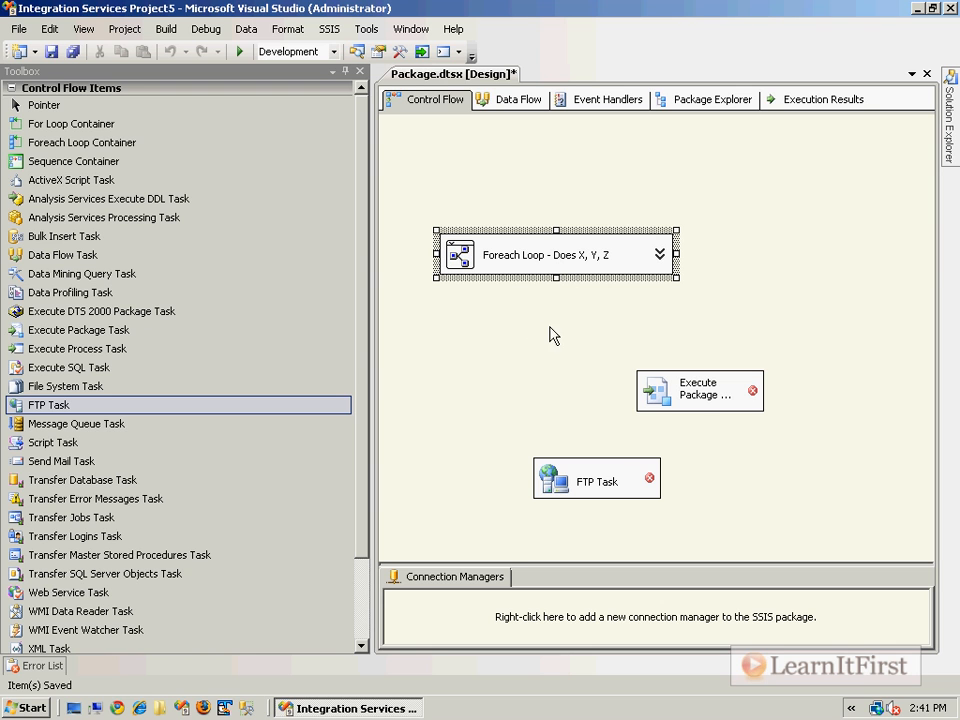
pyautogui.click(700, 392)
pyautogui.moveTo(701, 436)
pyautogui.mouseDown()
pyautogui.moveTo(600, 482)
pyautogui.moveTo(708, 445)
pyautogui.moveTo(690, 420)
pyautogui.mouseUp()
pyautogui.click(588, 262)
pyautogui.click(288, 29)
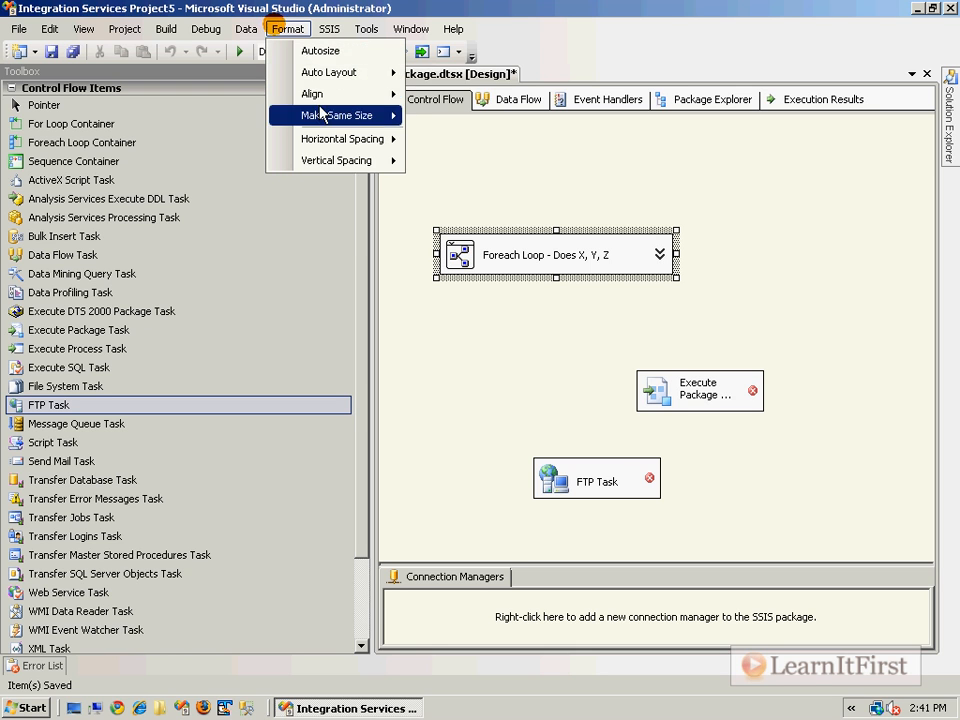
pyautogui.moveTo(345, 80)
pyautogui.click(495, 75)
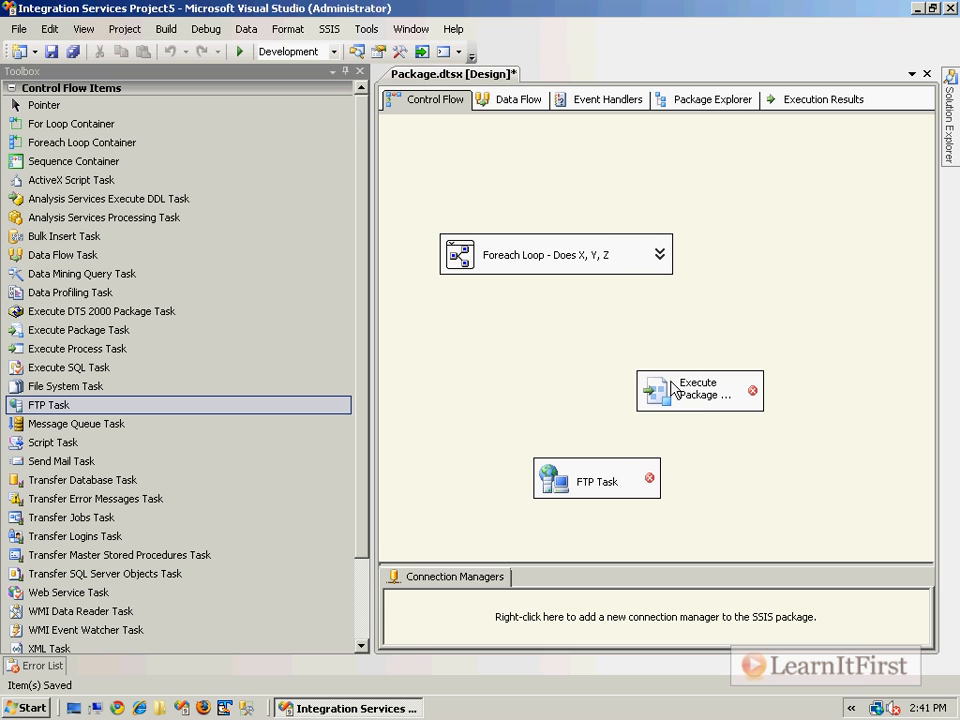
# - Try to connect the Execute Package Task to the collapsed group with a precedence constraint
pyautogui.click(700, 376)
pyautogui.moveTo(699, 424); pyautogui.dragTo(569, 257)
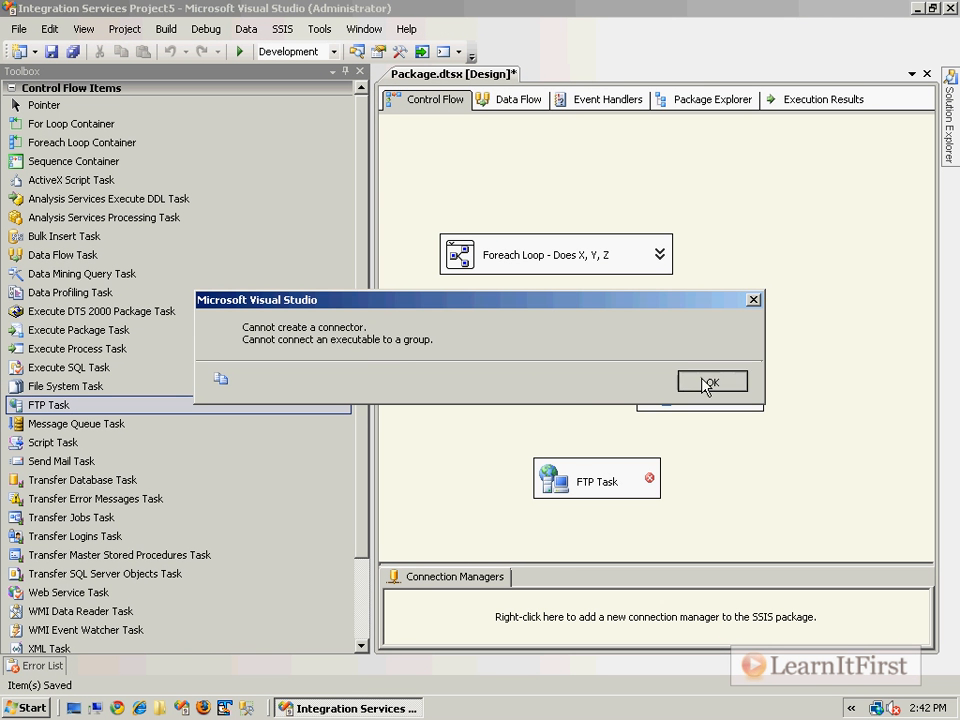
pyautogui.click(711, 381)
# - Move the group higher, expand it, and connect the Execute Package Task to the Foreach Loop Container inside
pyautogui.moveTo(643, 265); pyautogui.dragTo(600, 185)
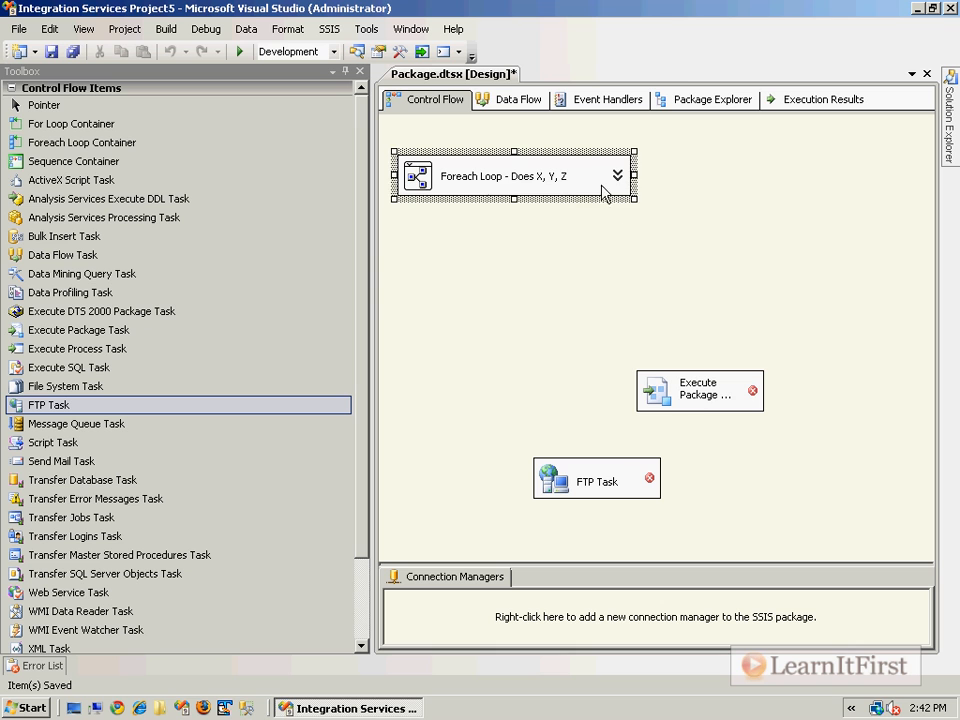
pyautogui.click(617, 178)
pyautogui.click(695, 390)
pyautogui.moveTo(699, 432); pyautogui.dragTo(454, 328)
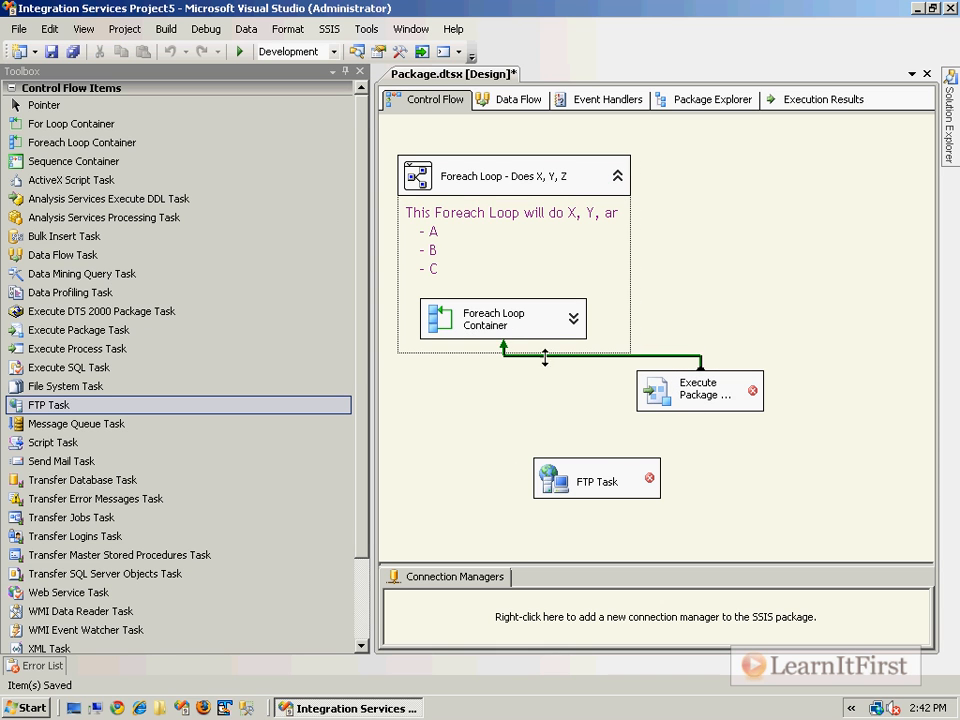
# - Extend the group's lower edge and move the Execute Package Task slightly to the right
pyautogui.click(622, 335)
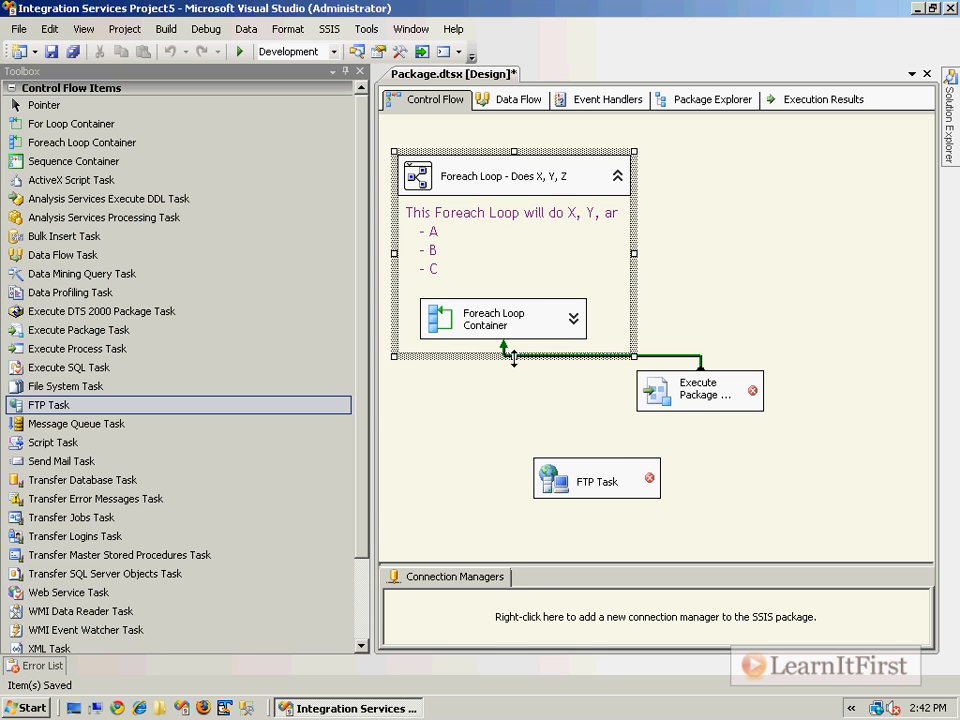
pyautogui.moveTo(514, 358); pyautogui.dragTo(512, 402)
pyautogui.moveTo(726, 392); pyautogui.dragTo(763, 387)
# - Collapse and expand the group to compare how the Execute Package Task's connector is drawn in each state
pyautogui.click(617, 177)
pyautogui.click(617, 177)
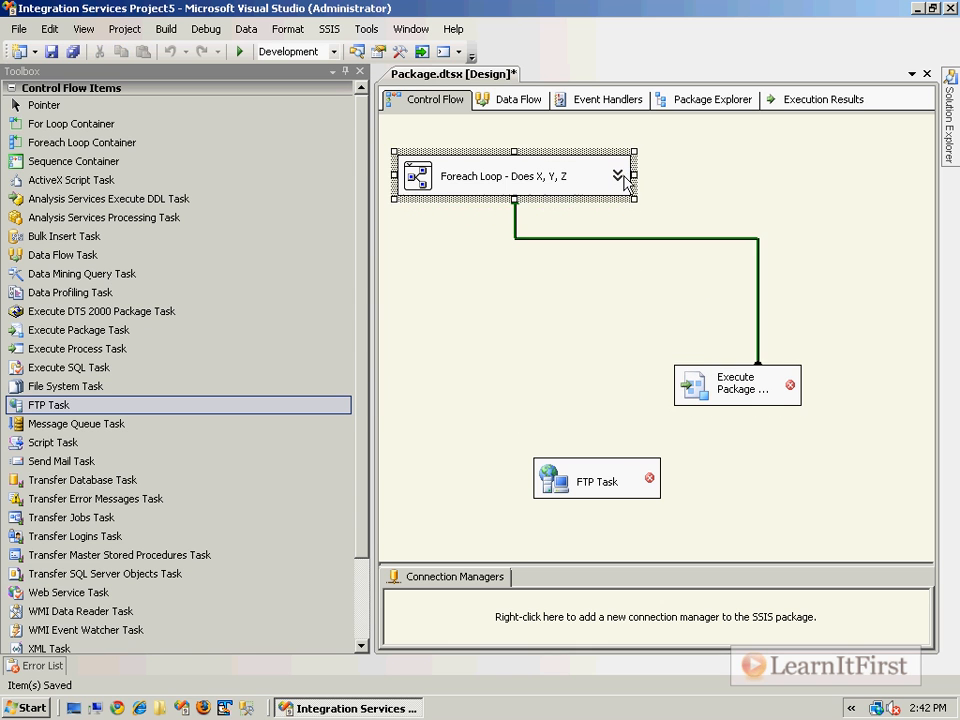
pyautogui.click(613, 230)
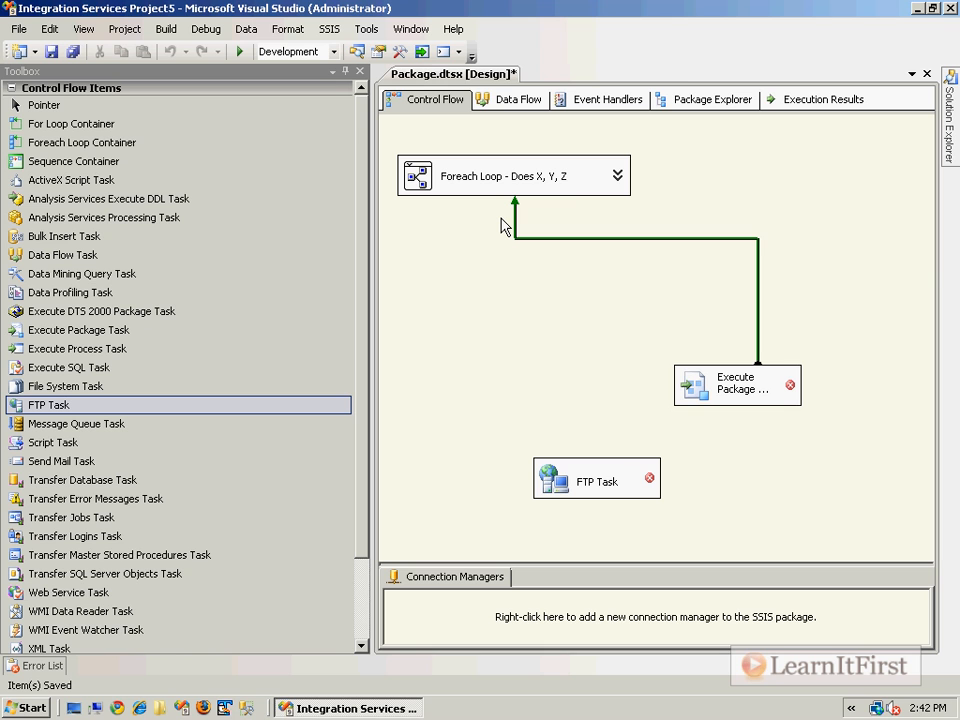
pyautogui.click(617, 177)
pyautogui.click(617, 177)
pyautogui.click(749, 284)
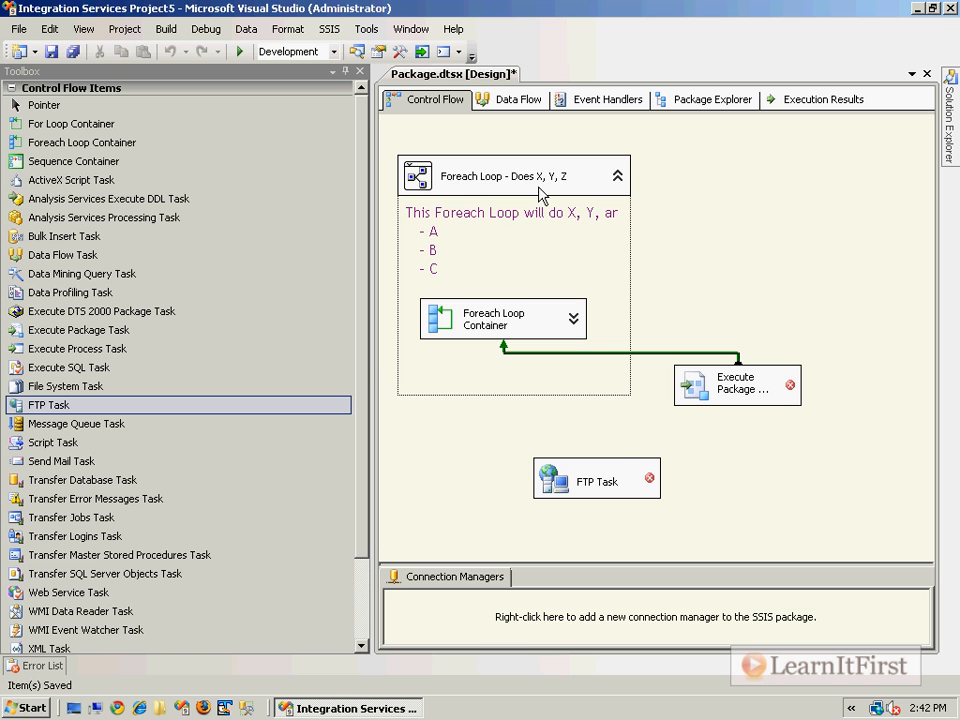
# - Collapse the group and move it directly above the Execute Package Task
pyautogui.click(508, 188)
pyautogui.click(617, 177)
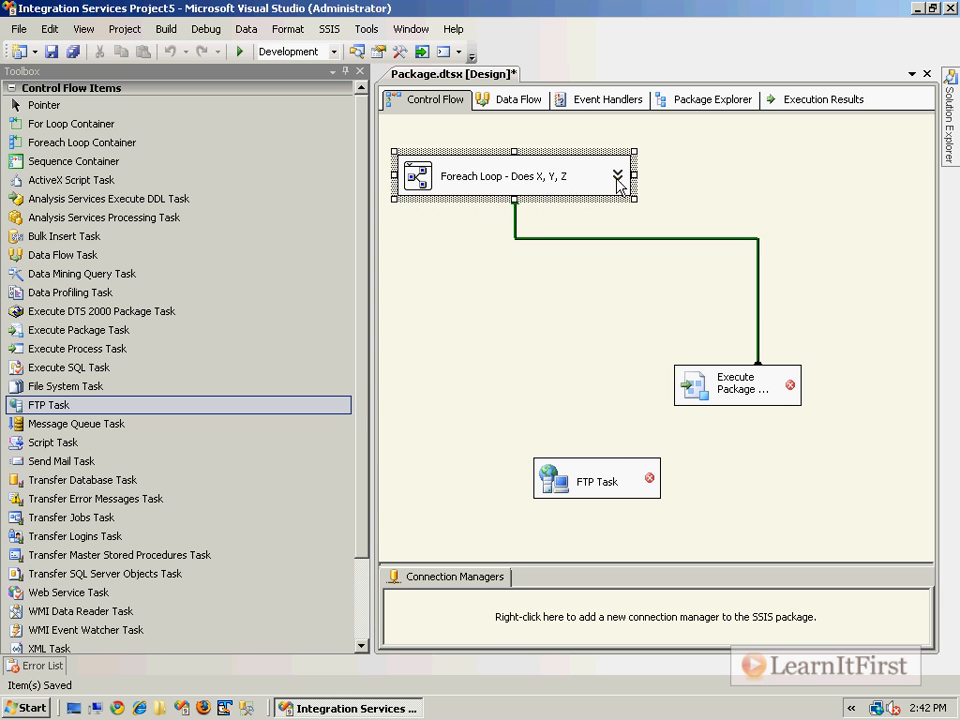
pyautogui.moveTo(617, 177); pyautogui.dragTo(866, 182)
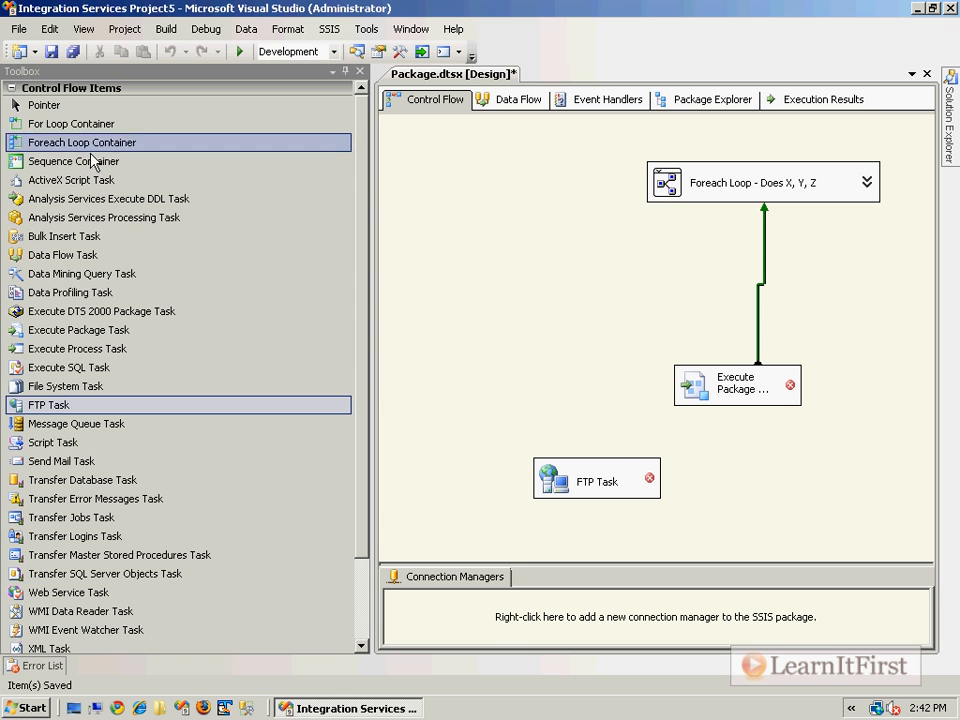